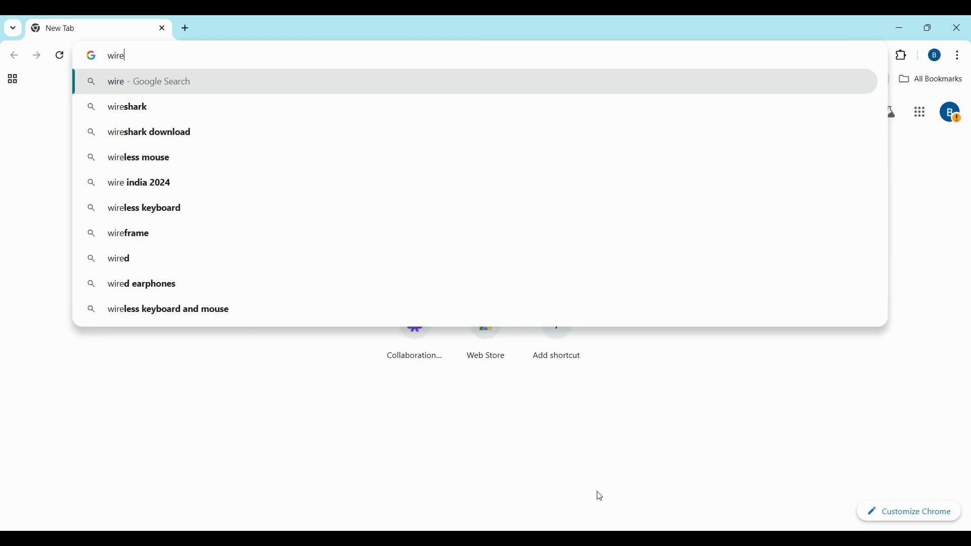
- Search the web for wireshark and download the Windows x64 installer of the stable release from the official download page
{"action": "type", "text": "hark"}
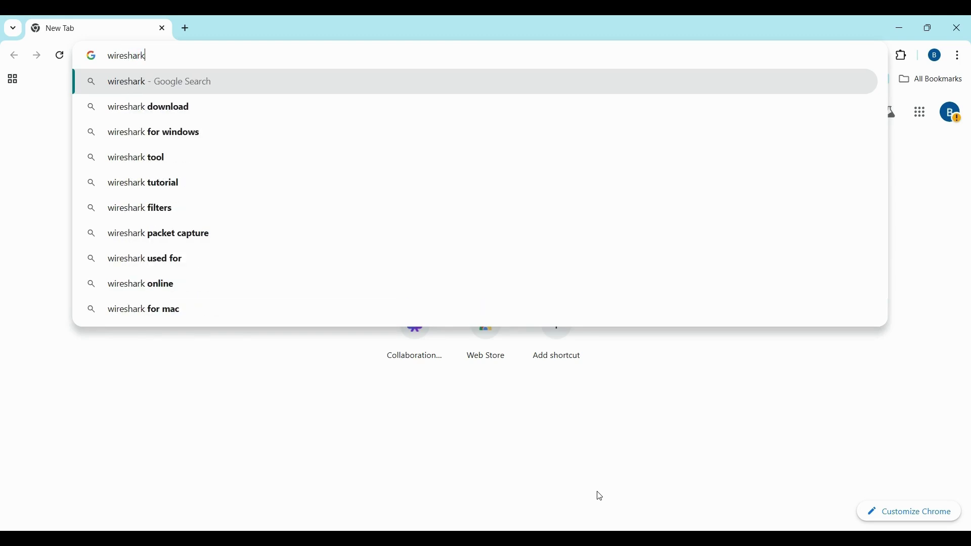
{"action": "key", "text": "Return"}
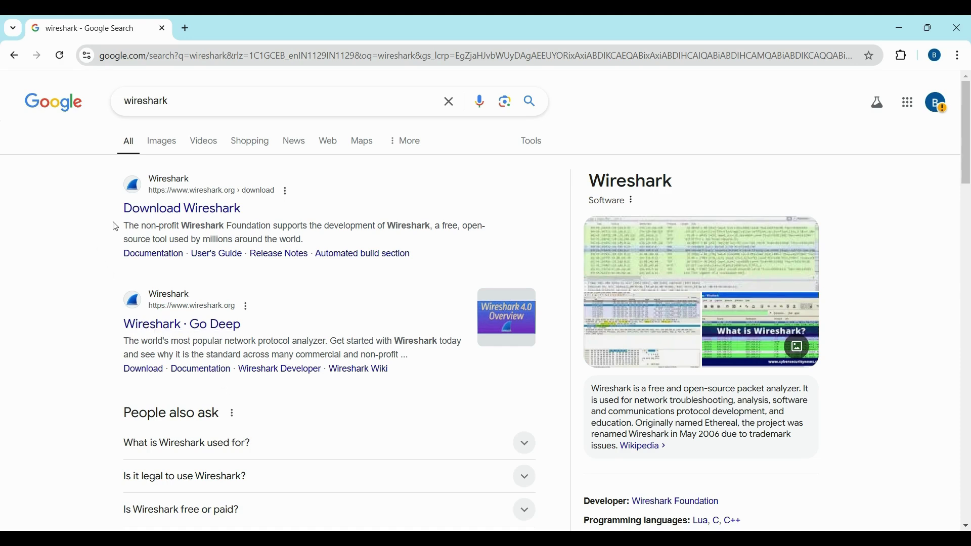
{"action": "left_click", "coordinate": [145, 209]}
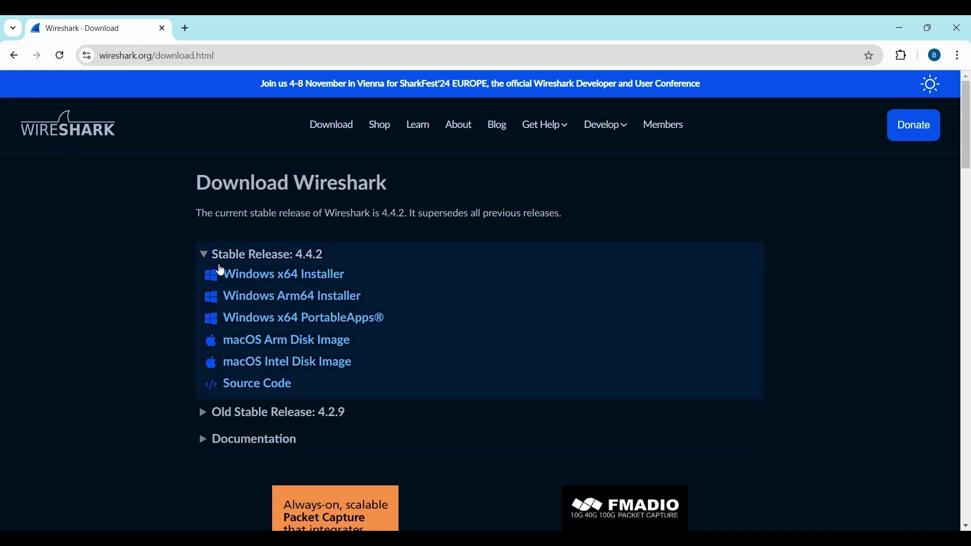
{"action": "left_click", "coordinate": [237, 273]}
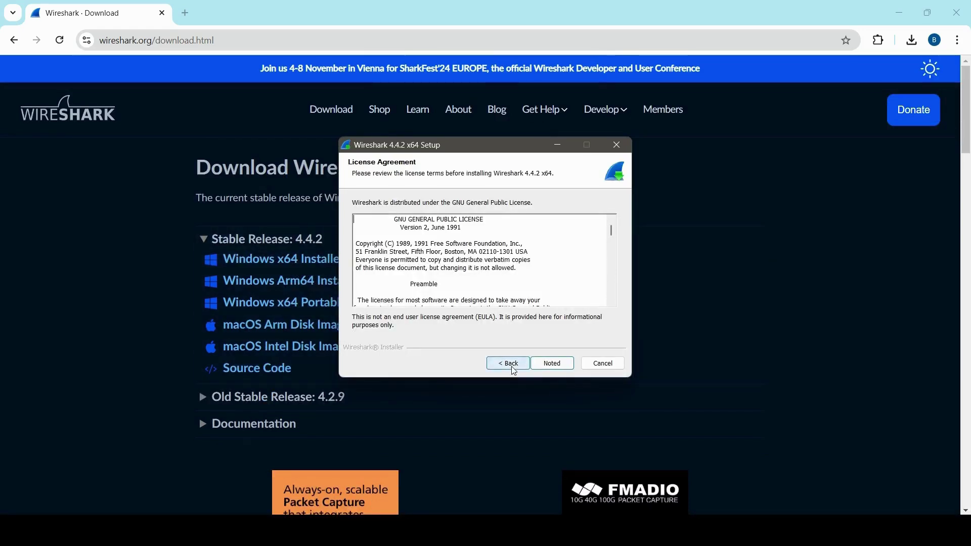
- Accept the Wireshark 4.4.2 x64 setup's license, default components and folder C:\Program Files\Wireshark, and start the installation
{"action": "left_click", "coordinate": [512, 369]}
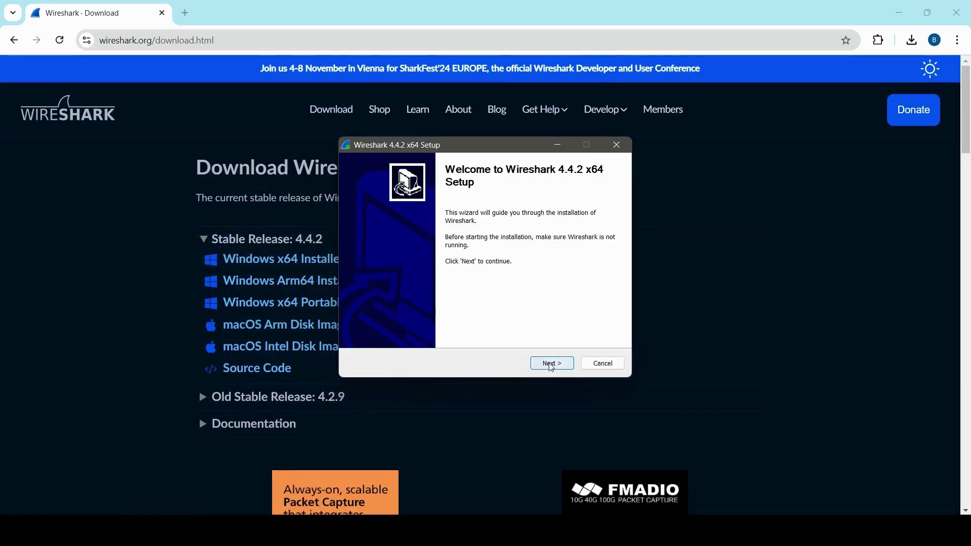
{"action": "left_click", "coordinate": [552, 365]}
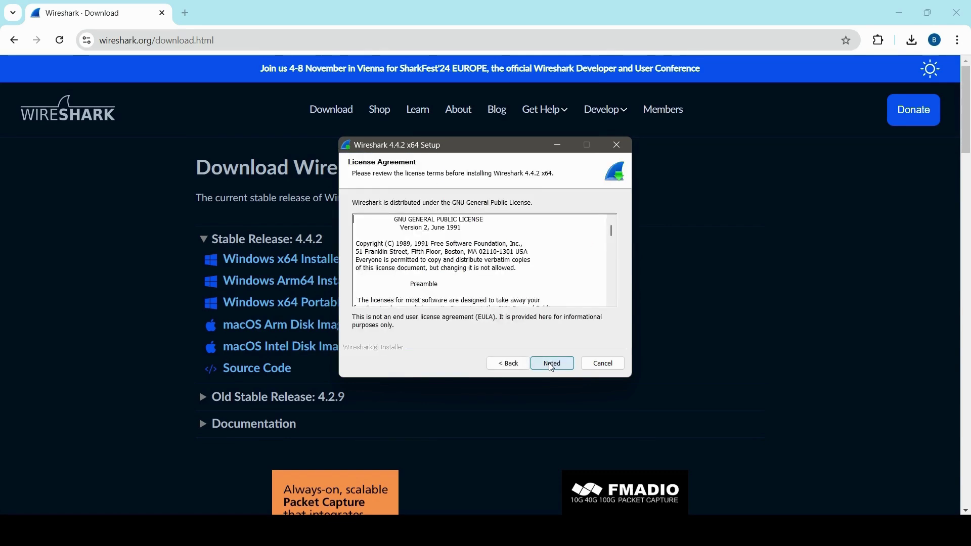
{"action": "left_click", "coordinate": [552, 365]}
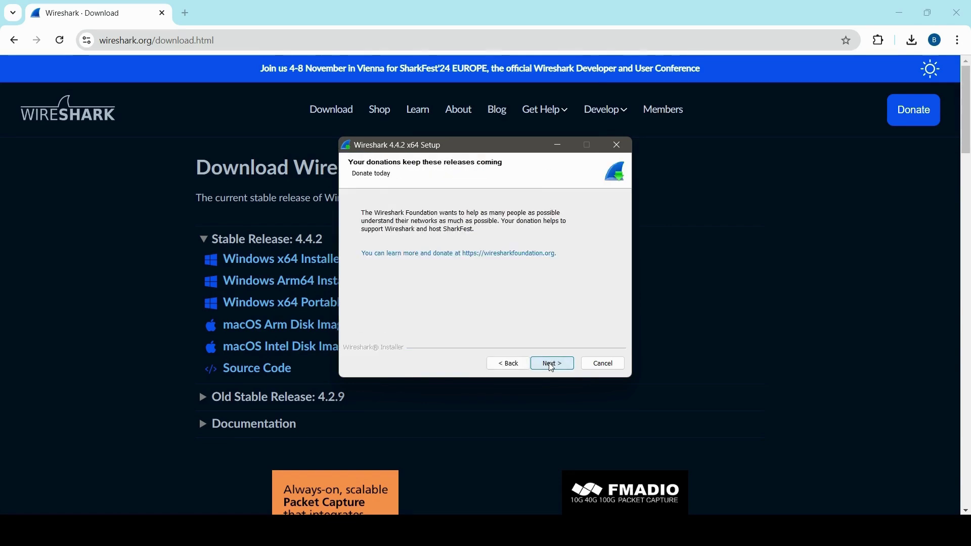
{"action": "left_click", "coordinate": [552, 365]}
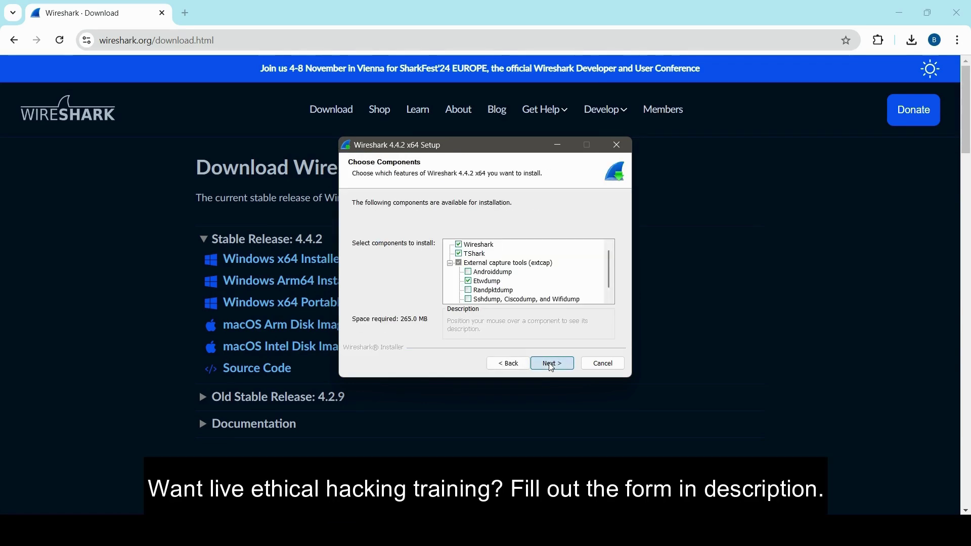
{"action": "left_click", "coordinate": [552, 364]}
{"action": "left_click", "coordinate": [552, 365]}
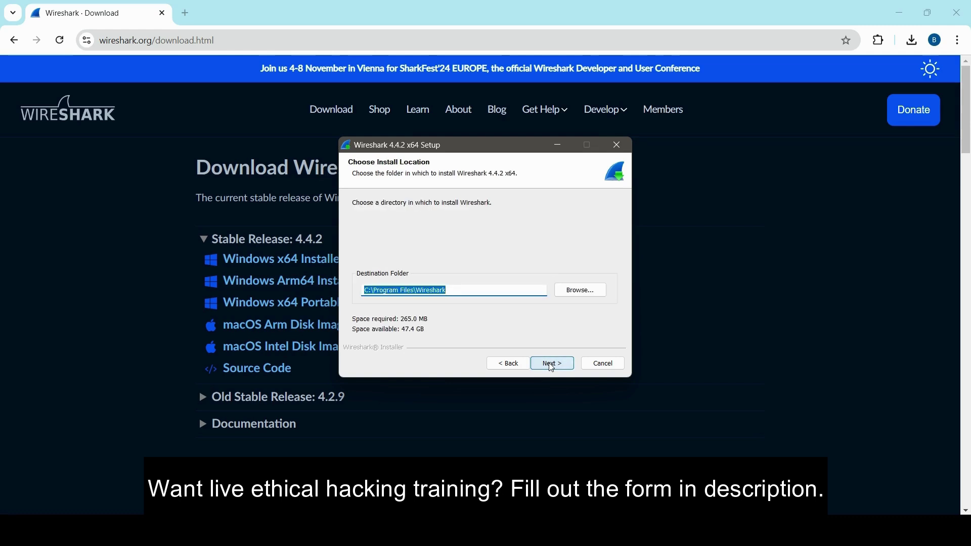
{"action": "left_click", "coordinate": [552, 364]}
{"action": "left_click", "coordinate": [552, 364]}
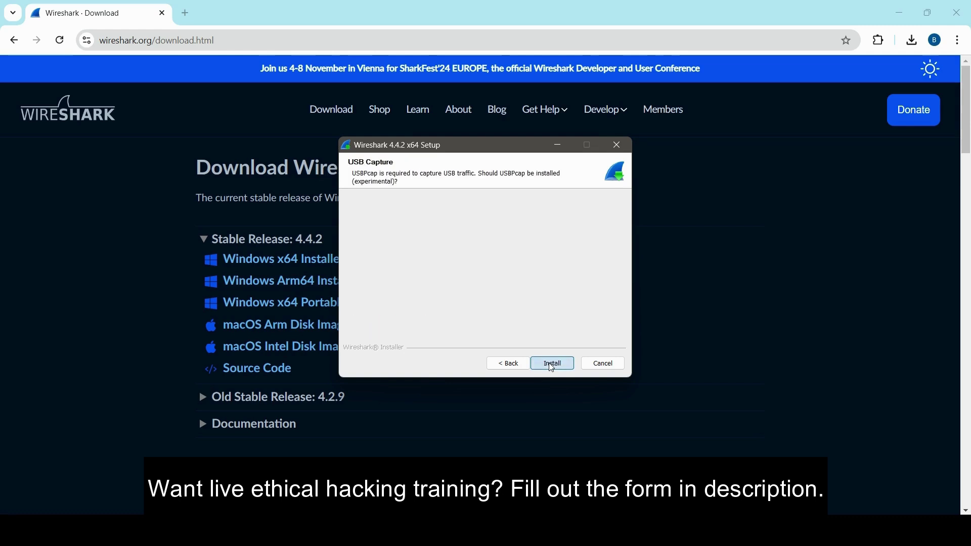
{"action": "left_click", "coordinate": [552, 364]}
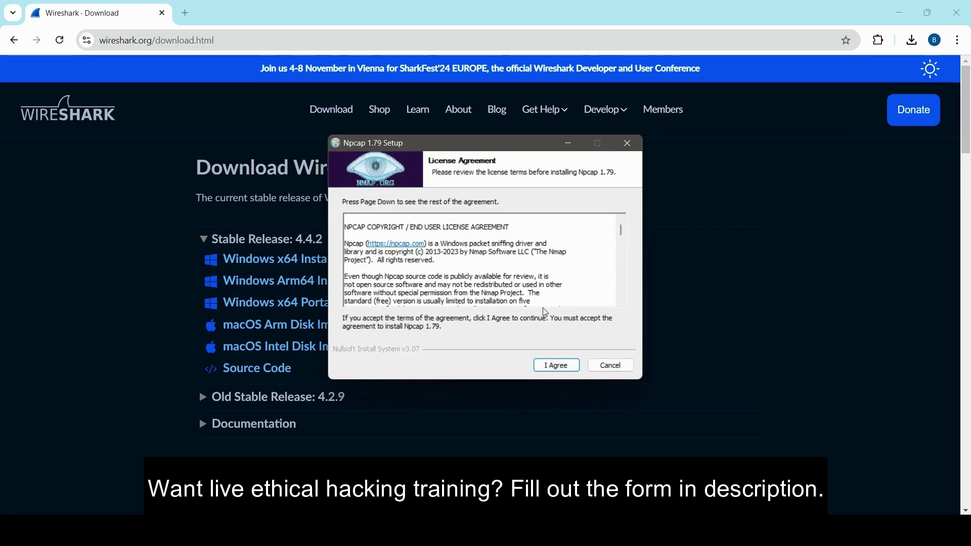
- Install Npcap 1.79 with all its optional settings off, and finish the Wireshark setup without opening the release notes
{"action": "left_click", "coordinate": [556, 369]}
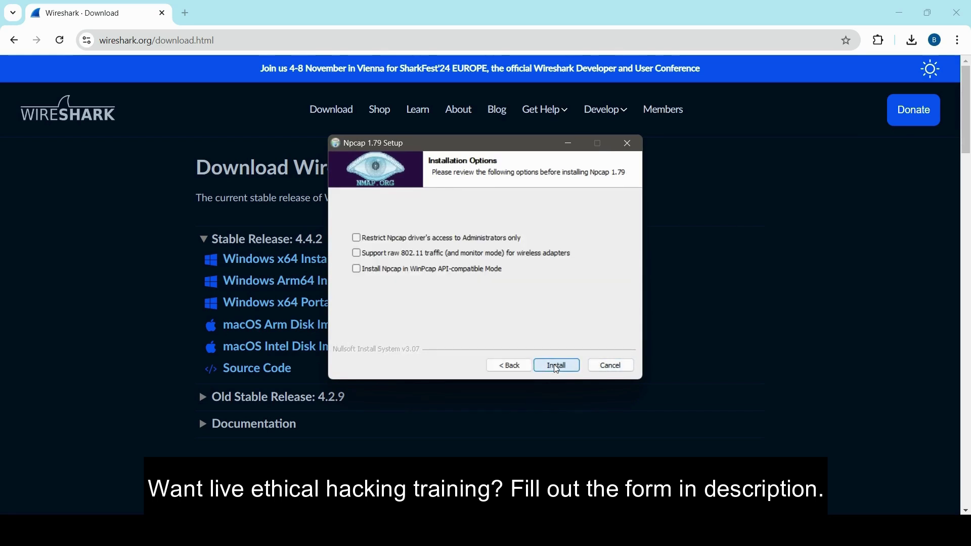
{"action": "left_click", "coordinate": [554, 365]}
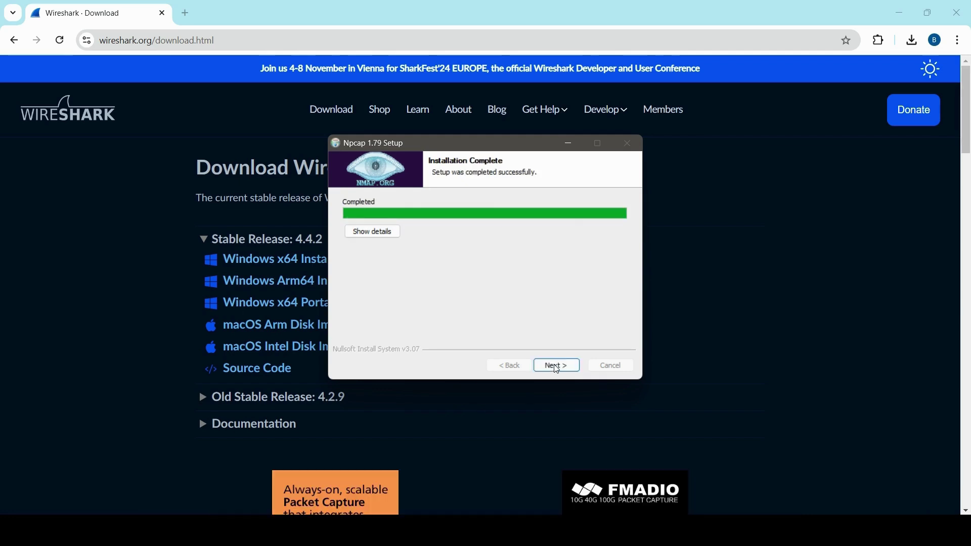
{"action": "left_click", "coordinate": [555, 366]}
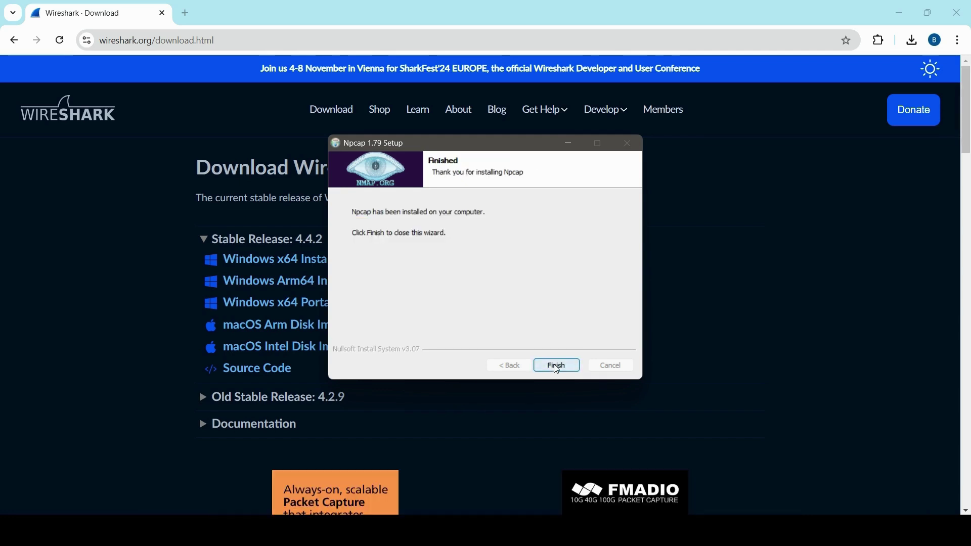
{"action": "left_click", "coordinate": [557, 366]}
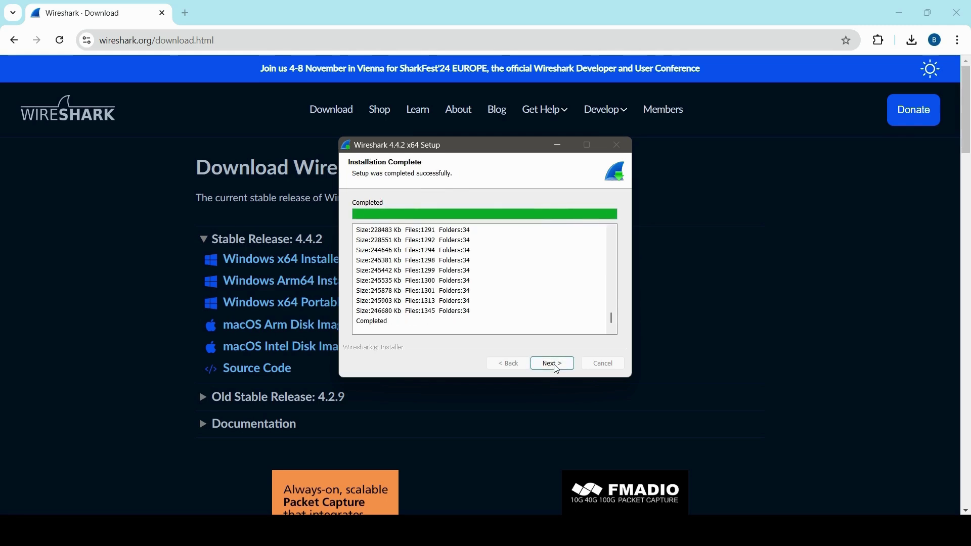
{"action": "left_click", "coordinate": [552, 363]}
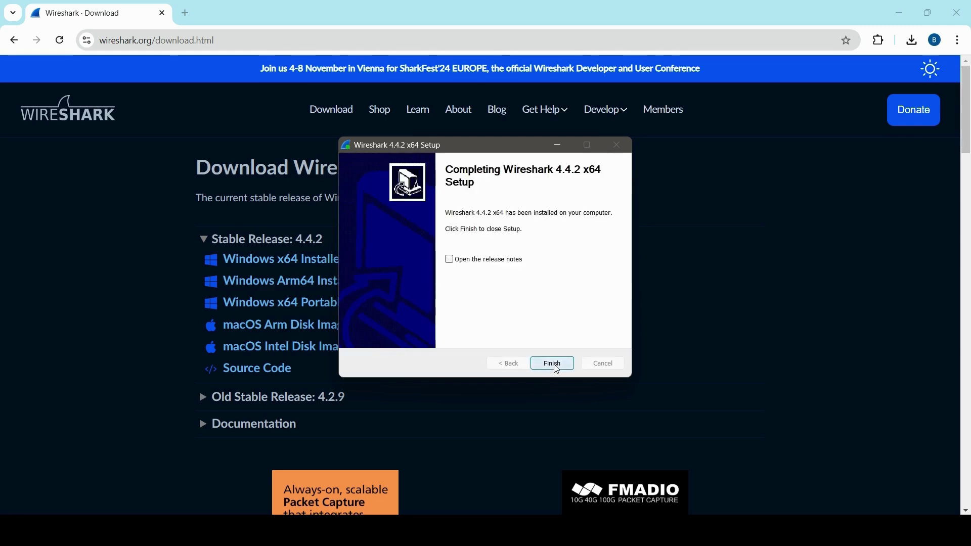
{"action": "left_click", "coordinate": [552, 364]}
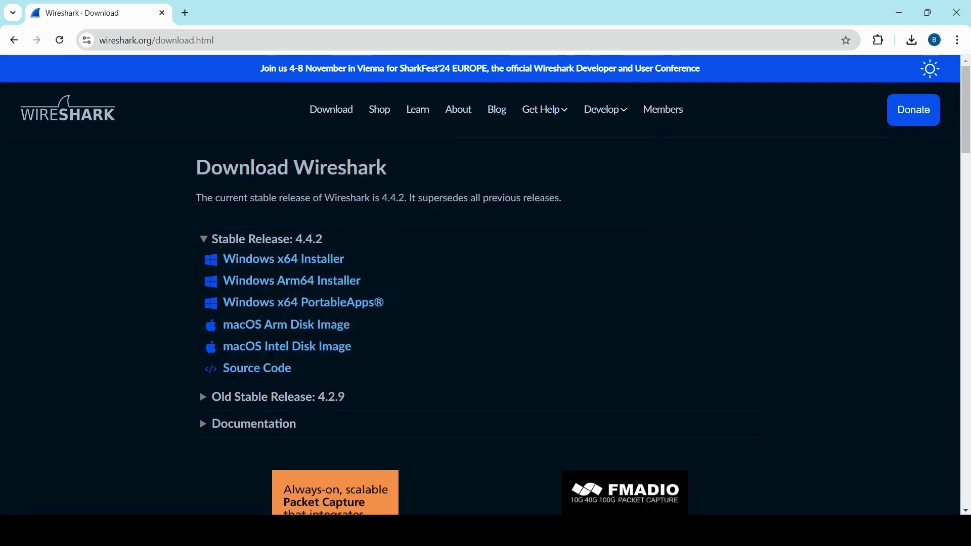
- Search Windows for the Wireshark app and launch it
{"action": "left_click", "coordinate": [306, 530]}
{"action": "type", "text": "w"}
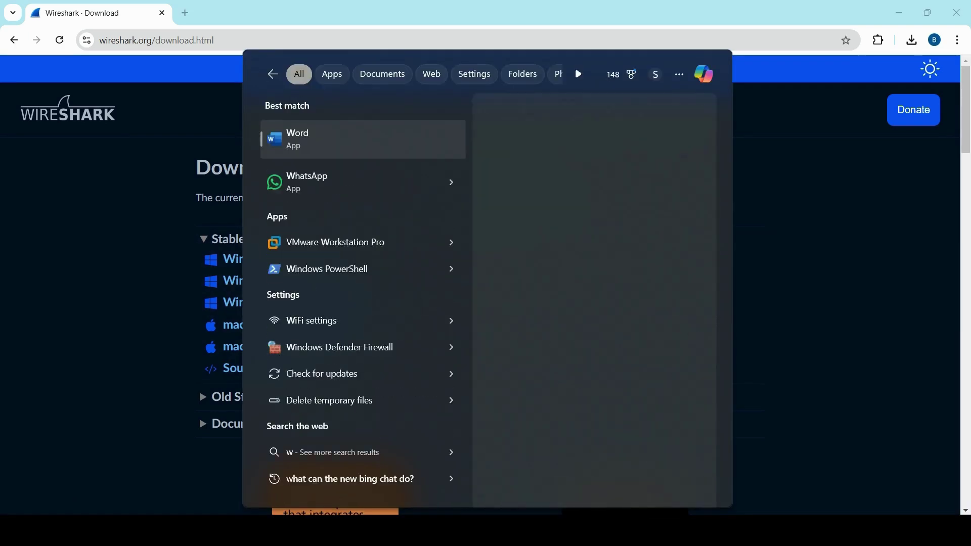
{"action": "type", "text": "ires"}
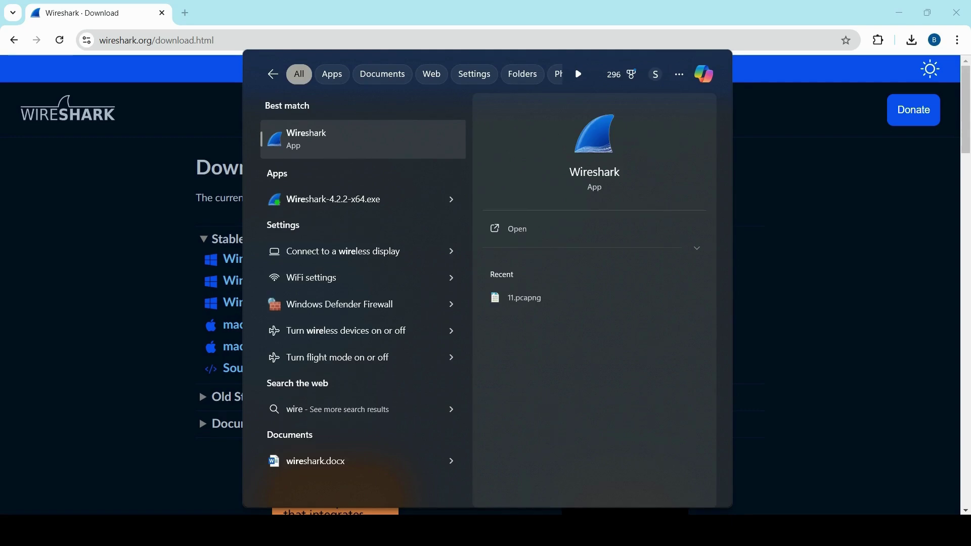
{"action": "left_click", "coordinate": [520, 228]}
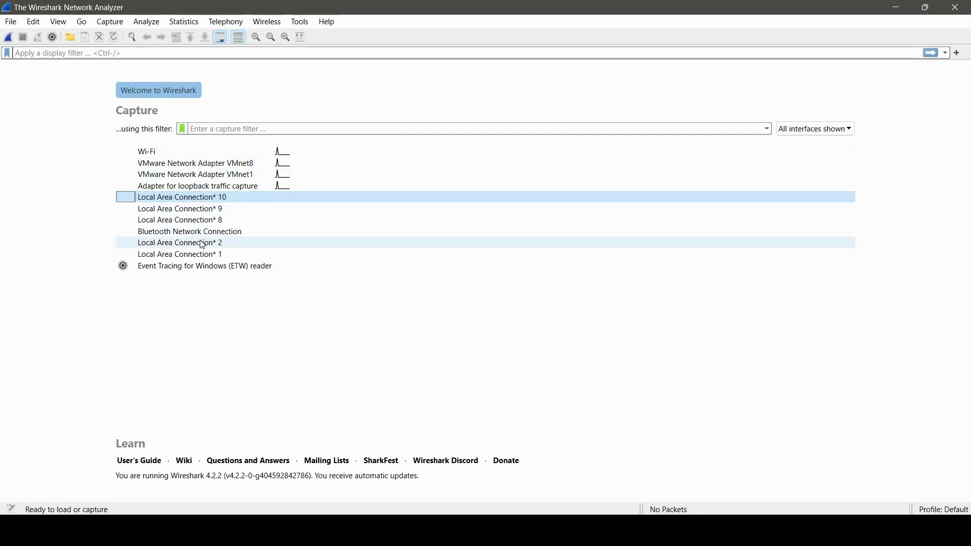
- Start a live packet capture on the Wi-Fi interface
{"action": "mouse_move", "coordinate": [202, 235]}
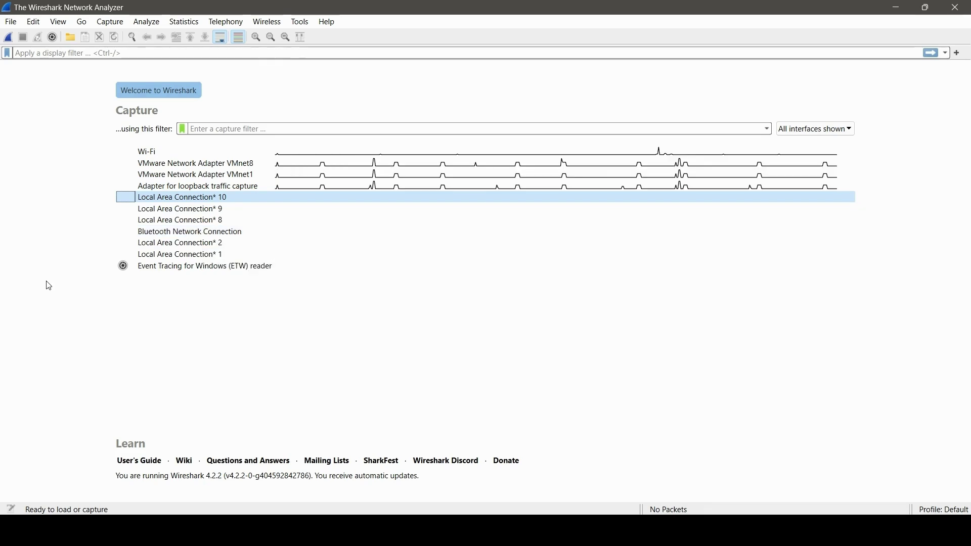
{"action": "left_click", "coordinate": [150, 154]}
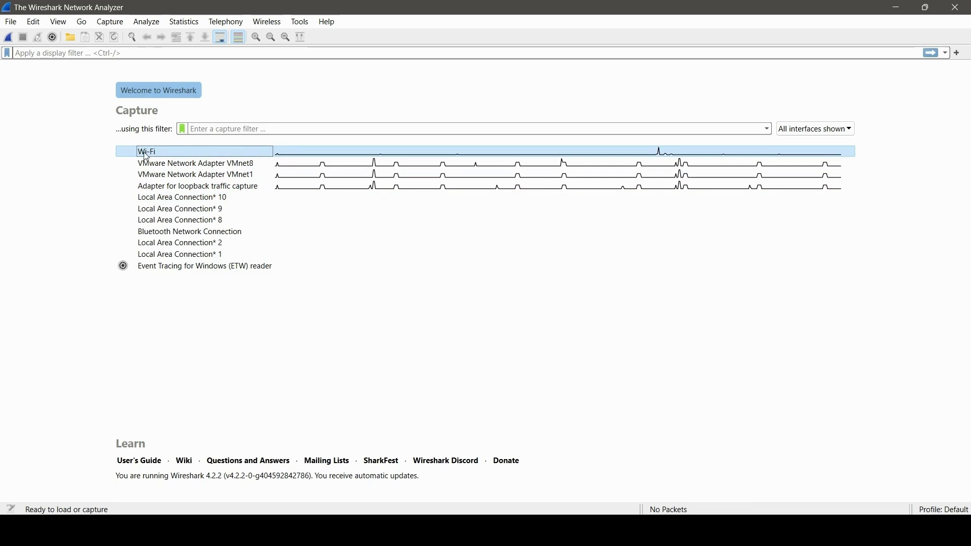
{"action": "double_click", "coordinate": [146, 153]}
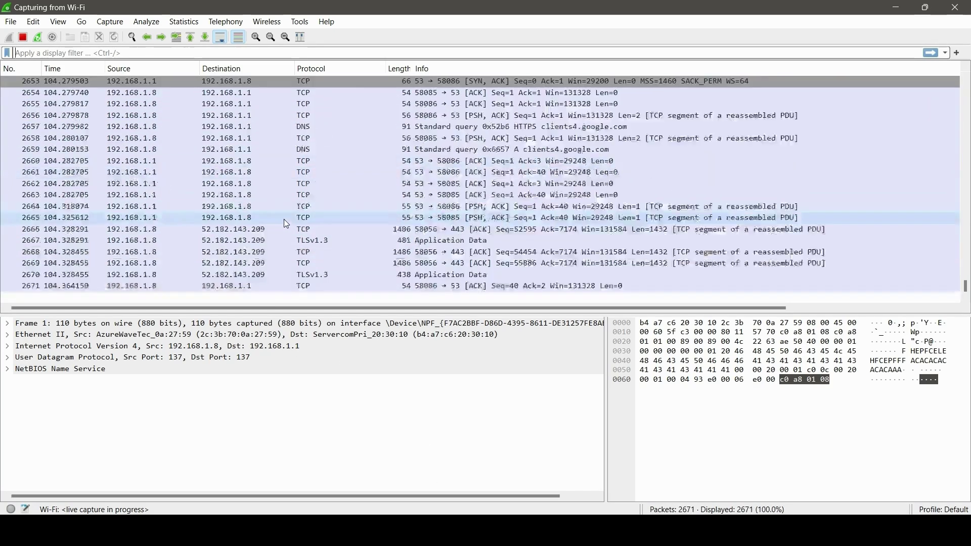
- Apply the display filter dns to the running Wi-Fi capture
{"action": "left_click", "coordinate": [50, 53]}
{"action": "type", "text": "dns"}
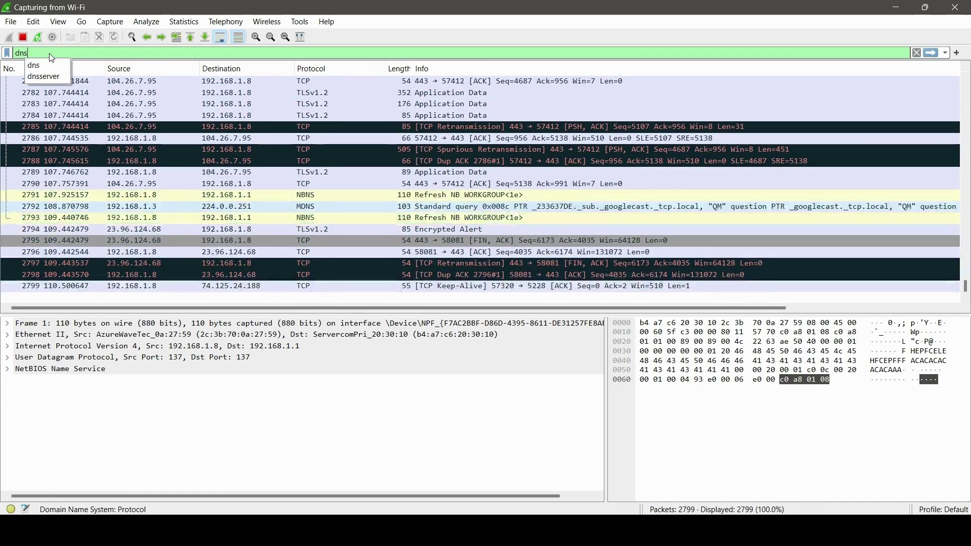
{"action": "key", "text": "Return"}
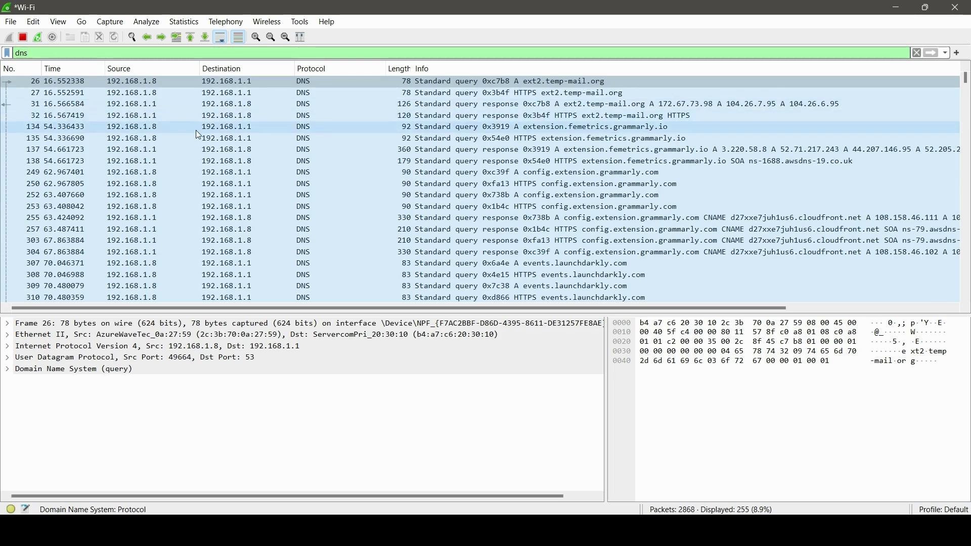
{"action": "scroll", "coordinate": [195, 129], "scroll_direction": "down", "scroll_amount": 2}
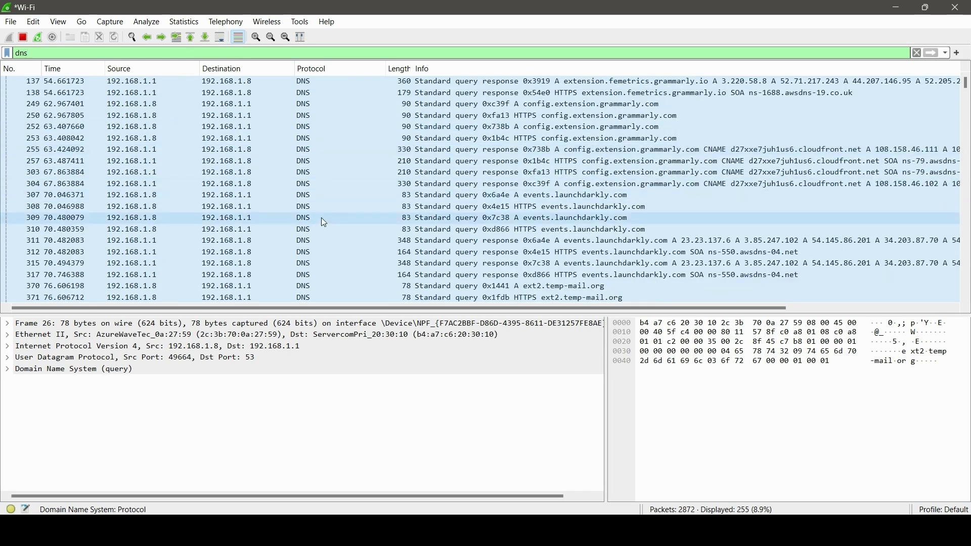
{"action": "scroll", "coordinate": [324, 222], "scroll_direction": "down", "scroll_amount": 6}
{"action": "scroll", "coordinate": [322, 219], "scroll_direction": "down", "scroll_amount": 1}
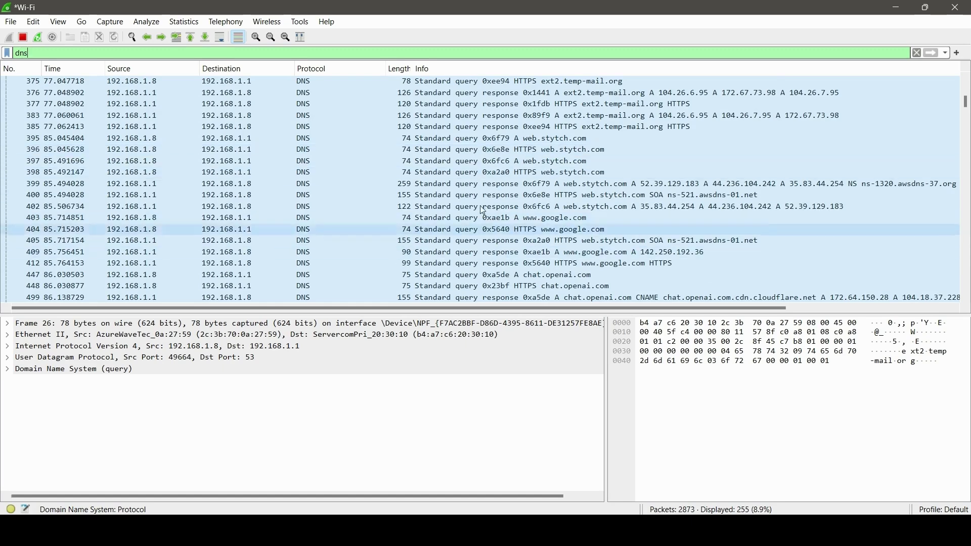
{"action": "scroll", "coordinate": [474, 245], "scroll_direction": "down", "scroll_amount": 3}
{"action": "scroll", "coordinate": [474, 244], "scroll_direction": "down", "scroll_amount": 10}
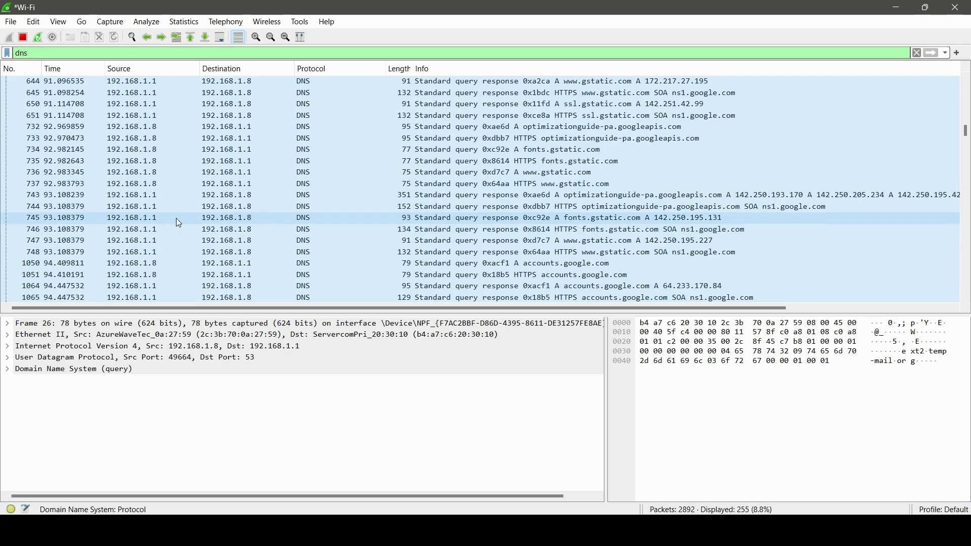
{"action": "scroll", "coordinate": [498, 261], "scroll_direction": "down", "scroll_amount": 3}
{"action": "scroll", "coordinate": [498, 262], "scroll_direction": "down", "scroll_amount": 1}
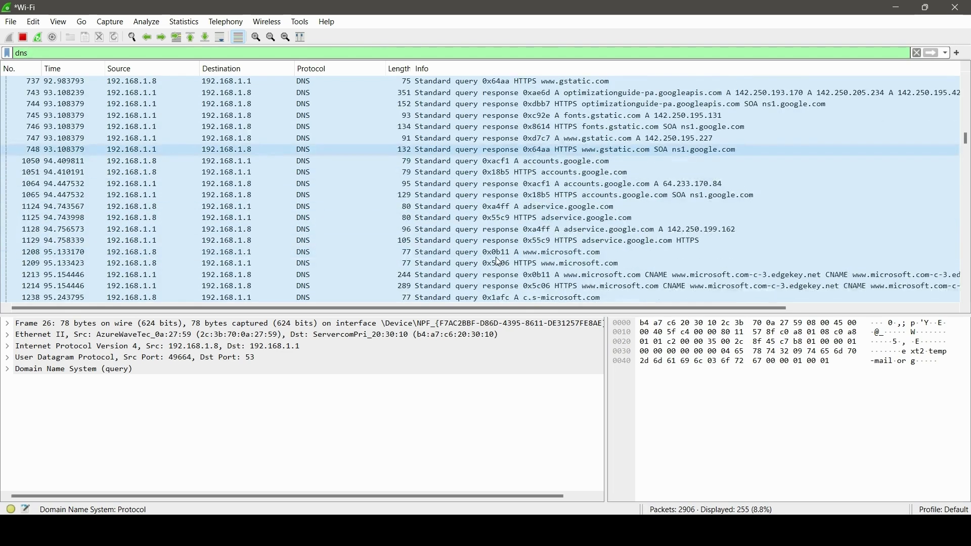
{"action": "left_click", "coordinate": [506, 218]}
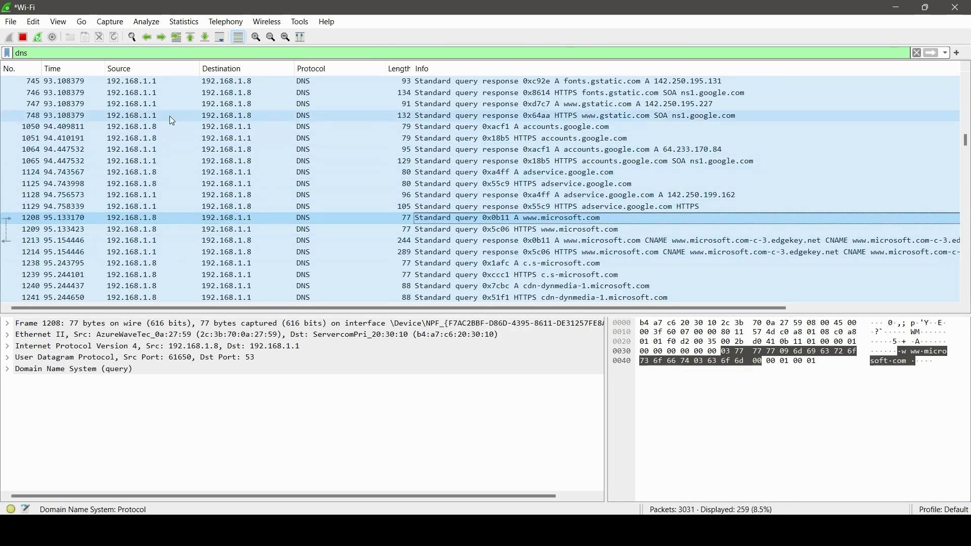
- Replace the dns display filter with ip.addr==192.168.1.2 and apply it to the capture
{"action": "left_click", "coordinate": [44, 58]}
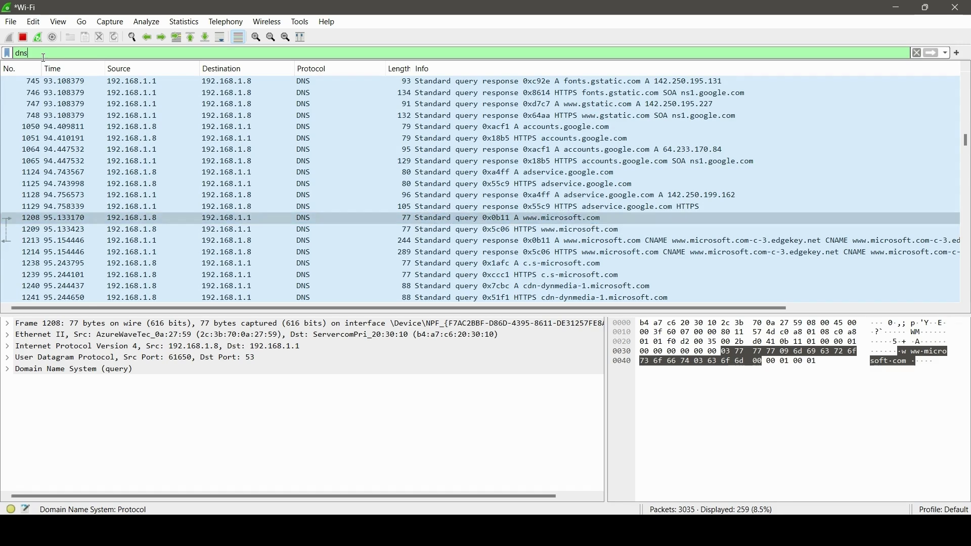
{"action": "key", "text": "BackSpace"}
{"action": "key", "text": "BackSpace"}
{"action": "key", "text": "BackSpace"}
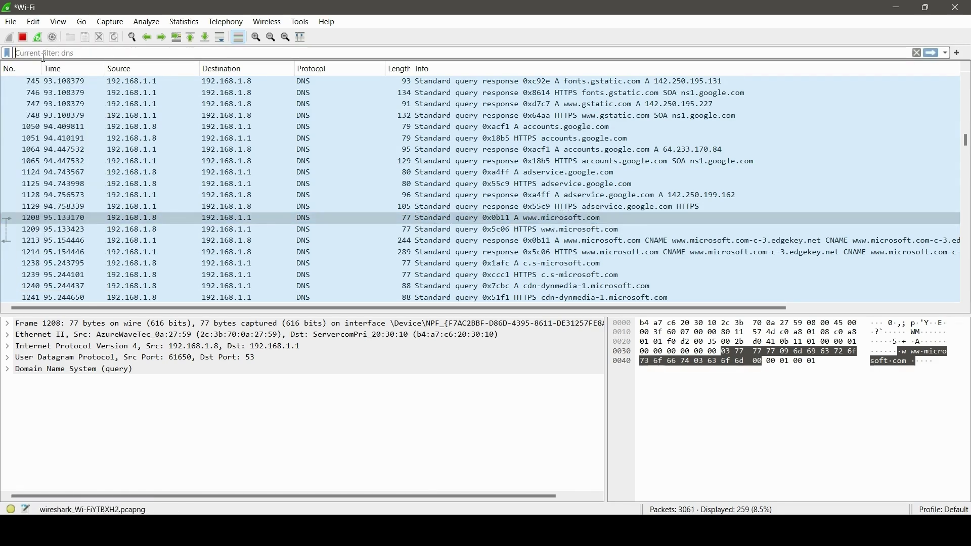
{"action": "type", "text": "ip."}
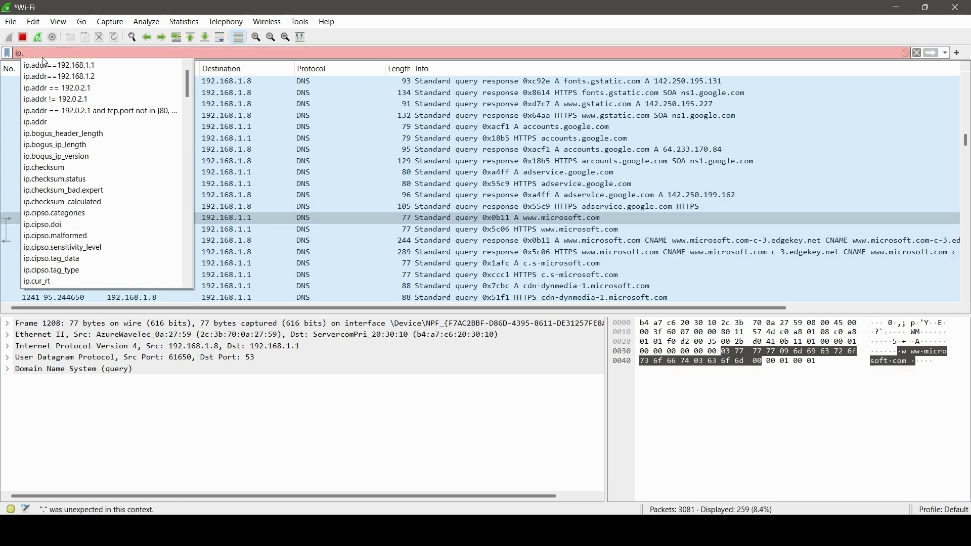
{"action": "type", "text": "addr"}
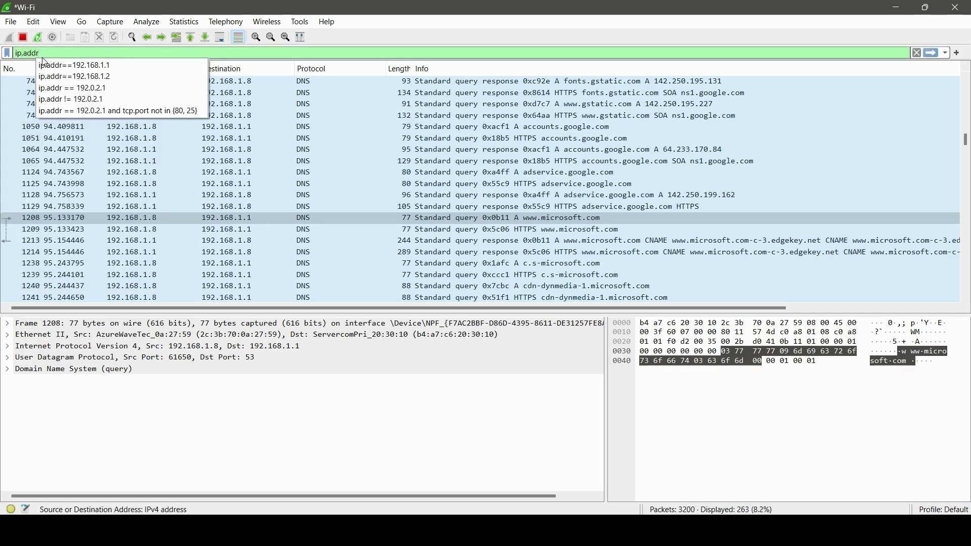
{"action": "type", "text": "==1"}
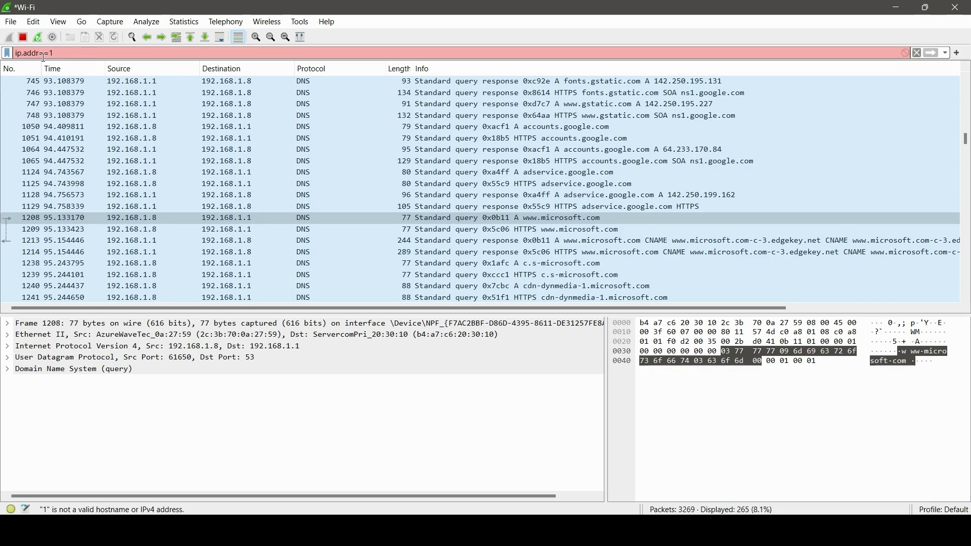
{"action": "type", "text": "92.1"}
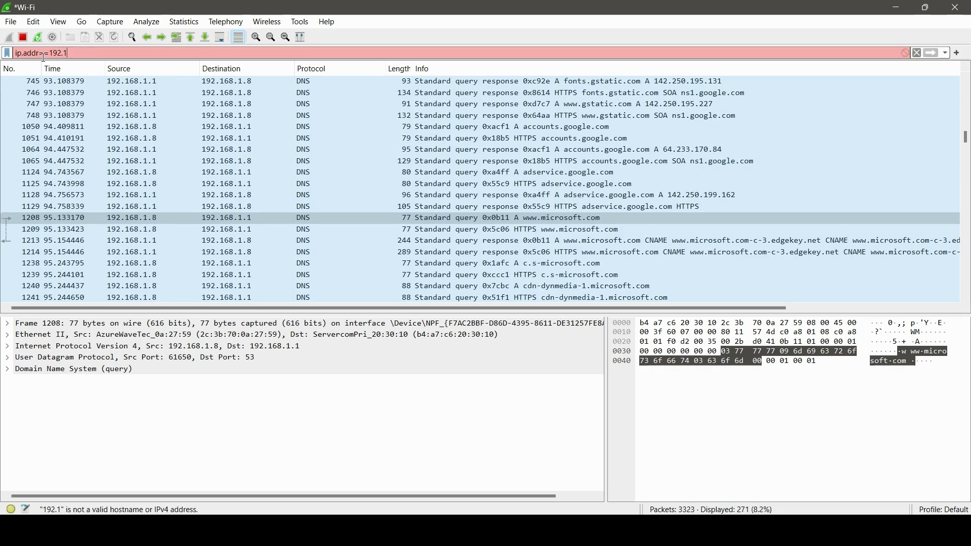
{"action": "type", "text": "68.1."}
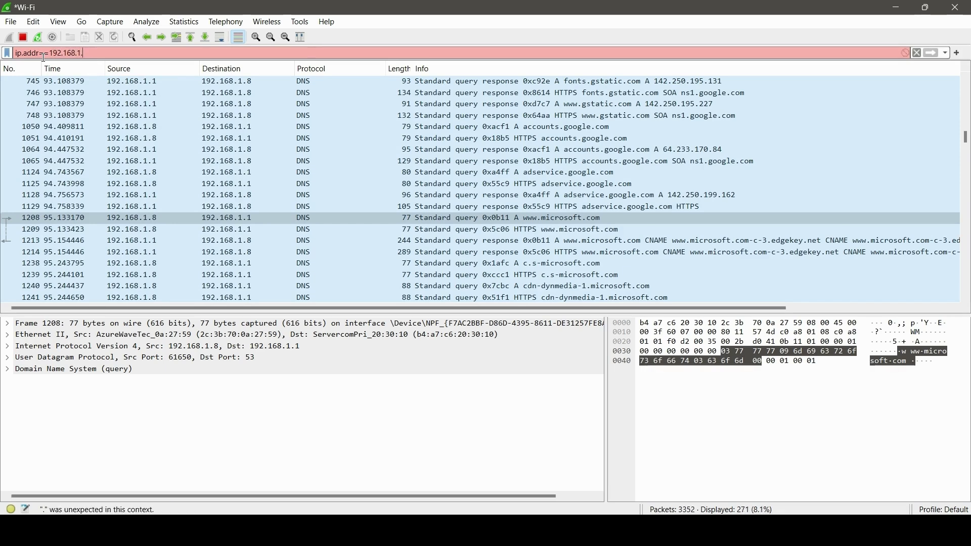
{"action": "type", "text": "2"}
{"action": "key", "text": "Return"}
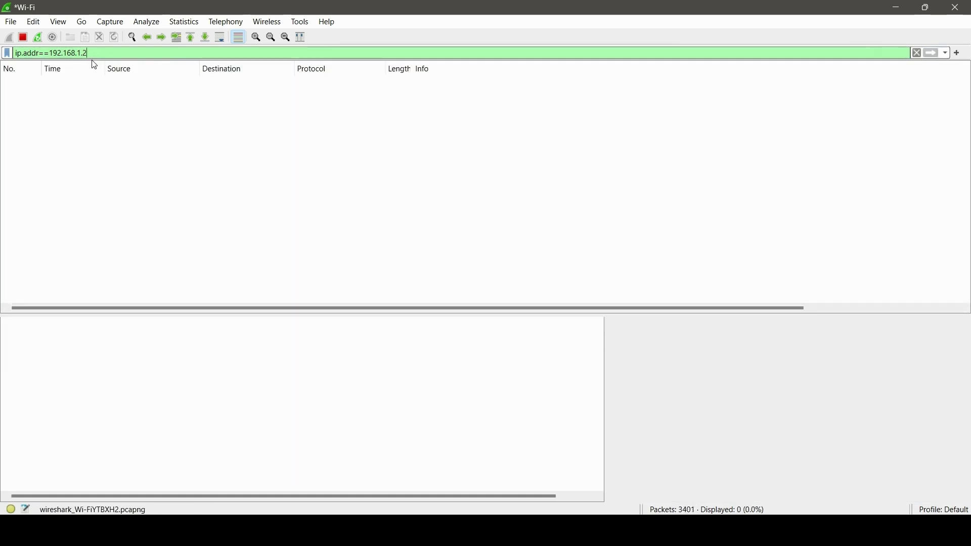
- Change the address in the display filter to ip.addr==192.168.1.8 and apply it
{"action": "key", "text": "BackSpace"}
{"action": "type", "text": "8"}
{"action": "key", "text": "Return"}
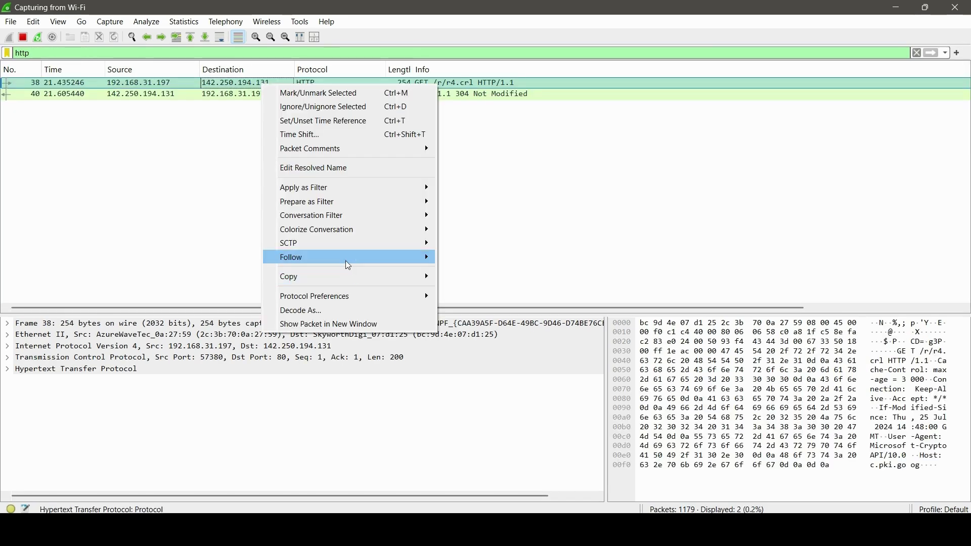
- Follow the HTTP stream of packet 38 to review its request and response text, and select packet 313 in the stream's packet list
{"action": "mouse_move", "coordinate": [348, 262]}
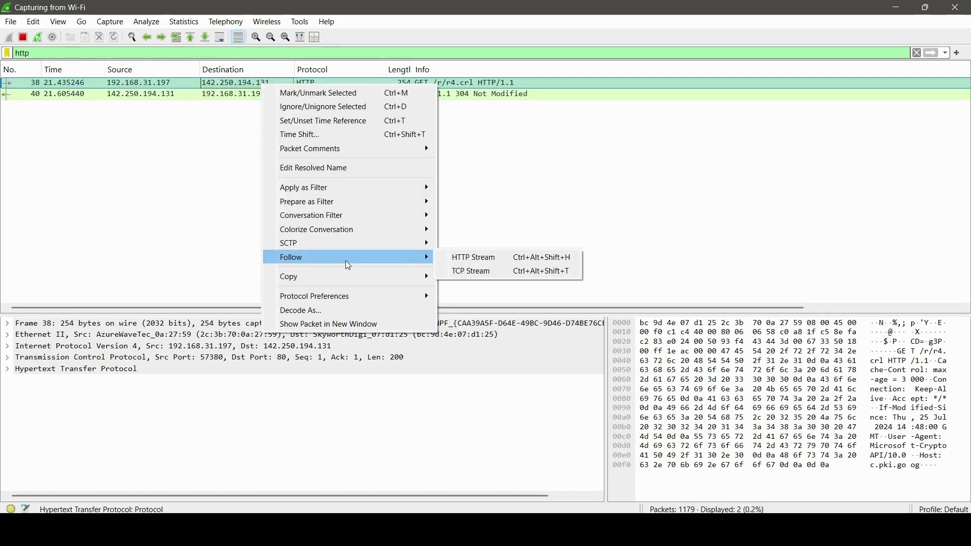
{"action": "left_click", "coordinate": [464, 260]}
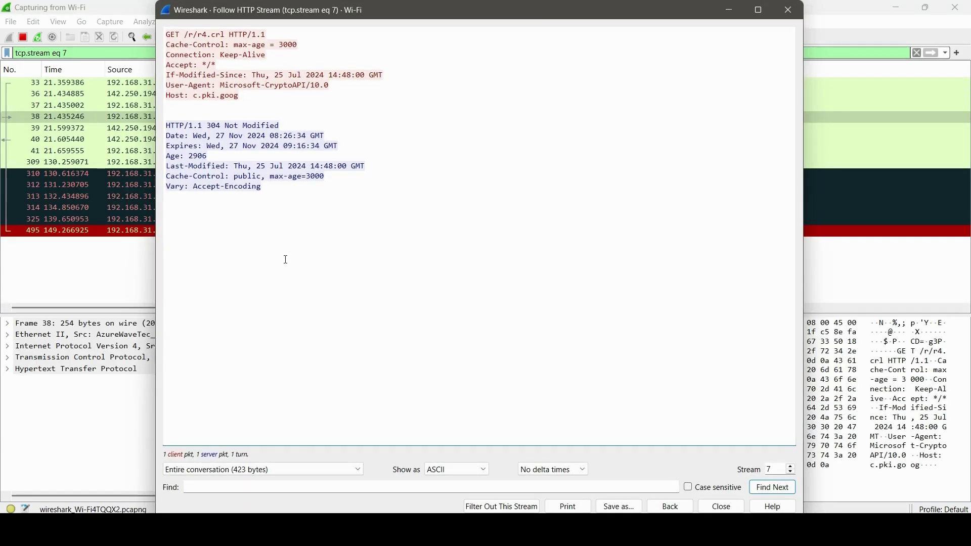
{"action": "left_click_drag", "start_coordinate": [271, 192], "coordinate": [166, 36]}
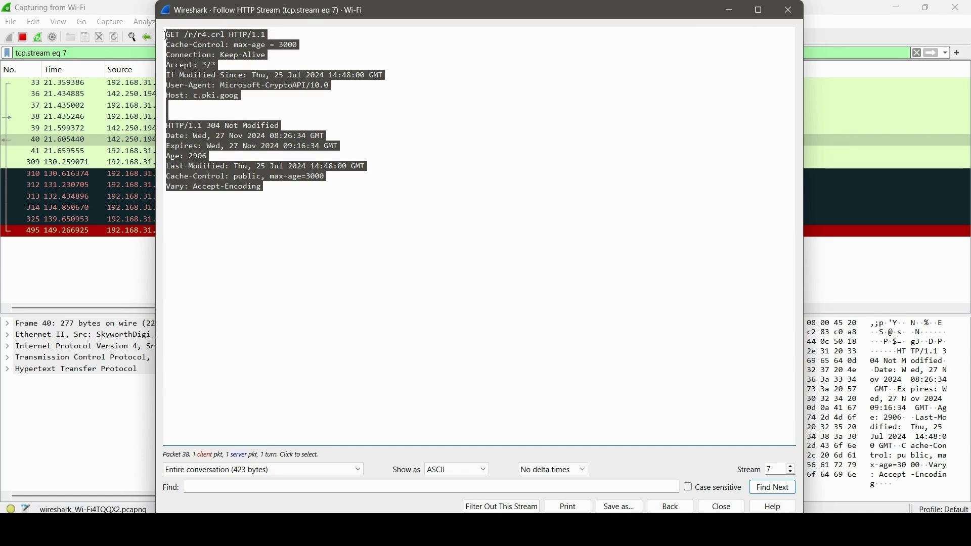
{"action": "left_click", "coordinate": [295, 254]}
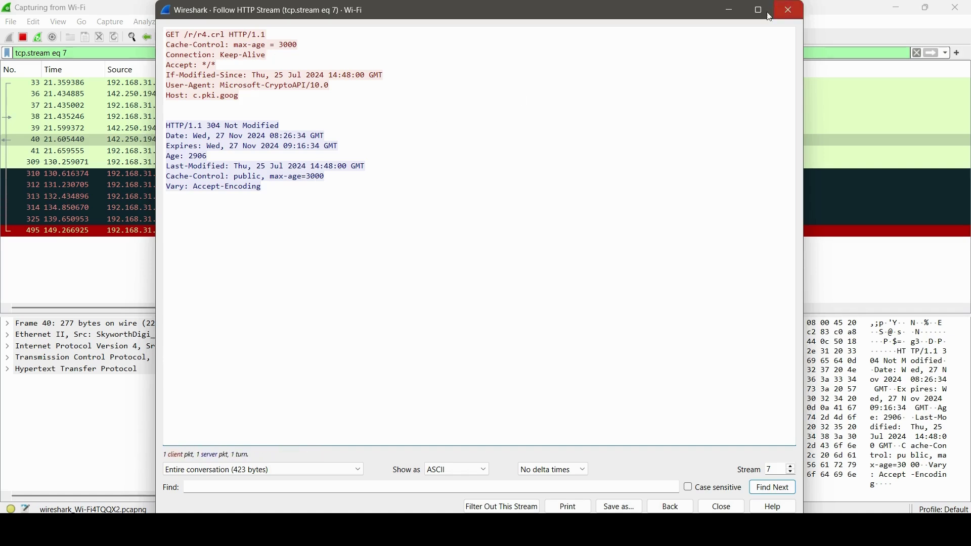
{"action": "left_click", "coordinate": [791, 20]}
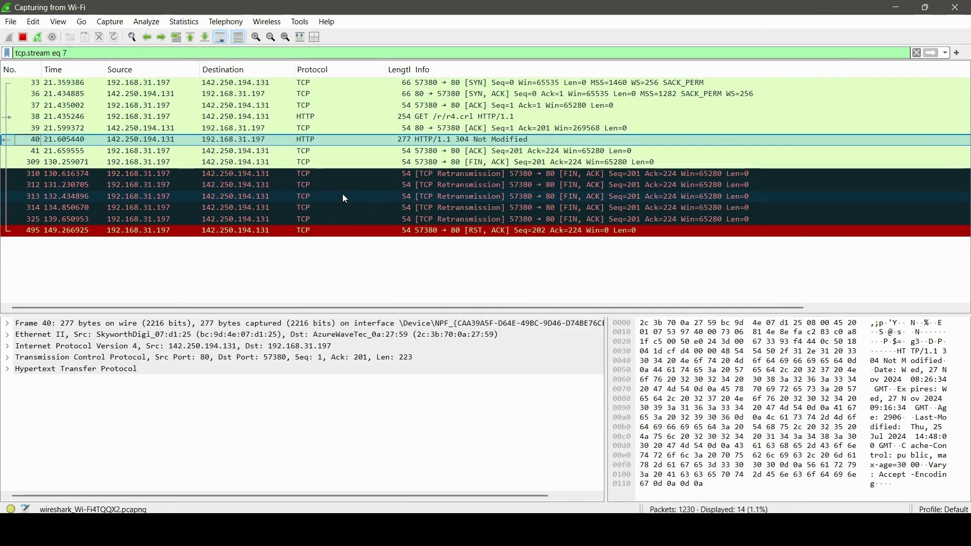
{"action": "left_click", "coordinate": [261, 199]}
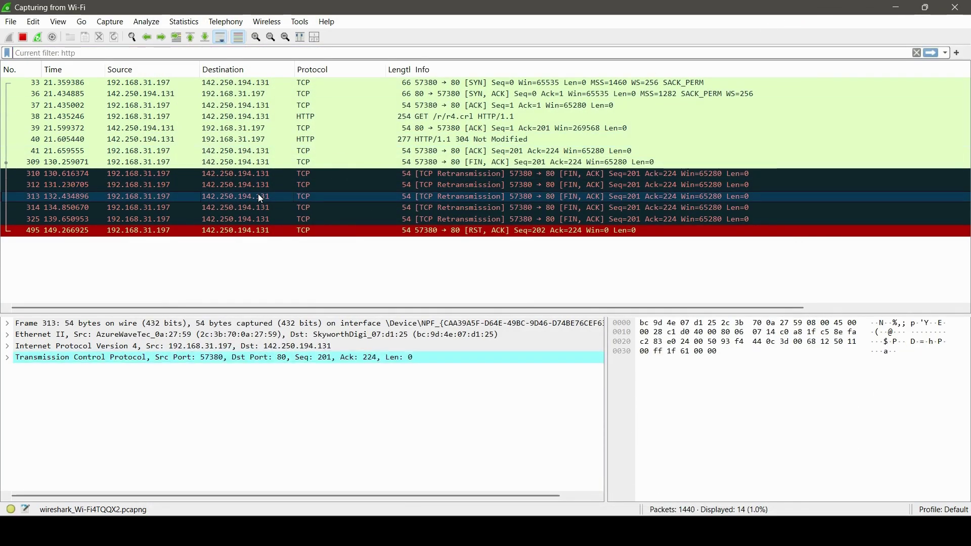